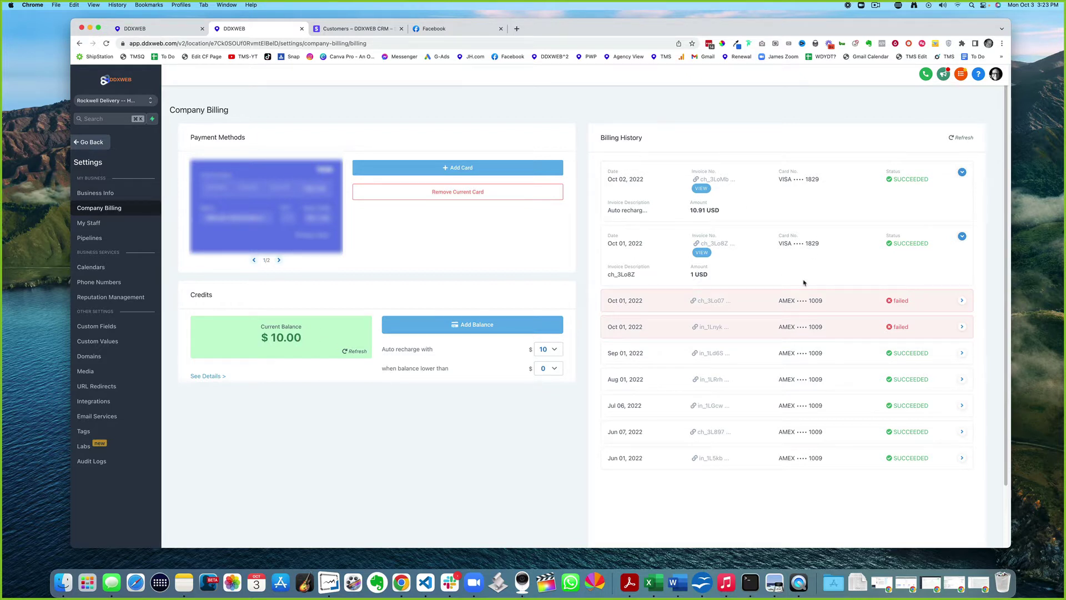
- Expand both failed Oct 01 charges, note their 10.91 USD and 197 USD amounts, and view the second saved card
click(962, 327)
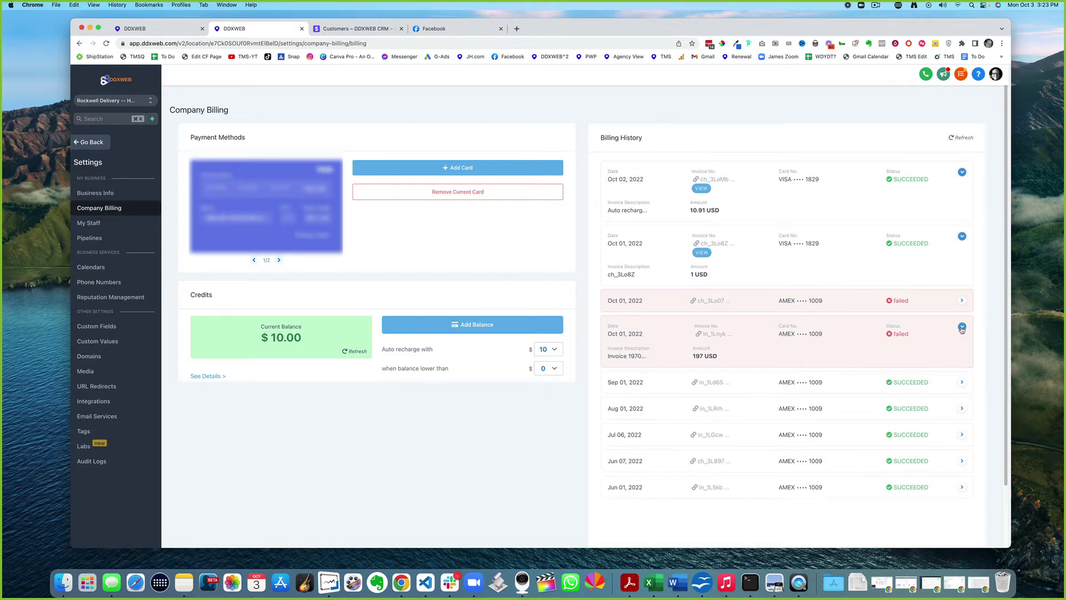
click(962, 301)
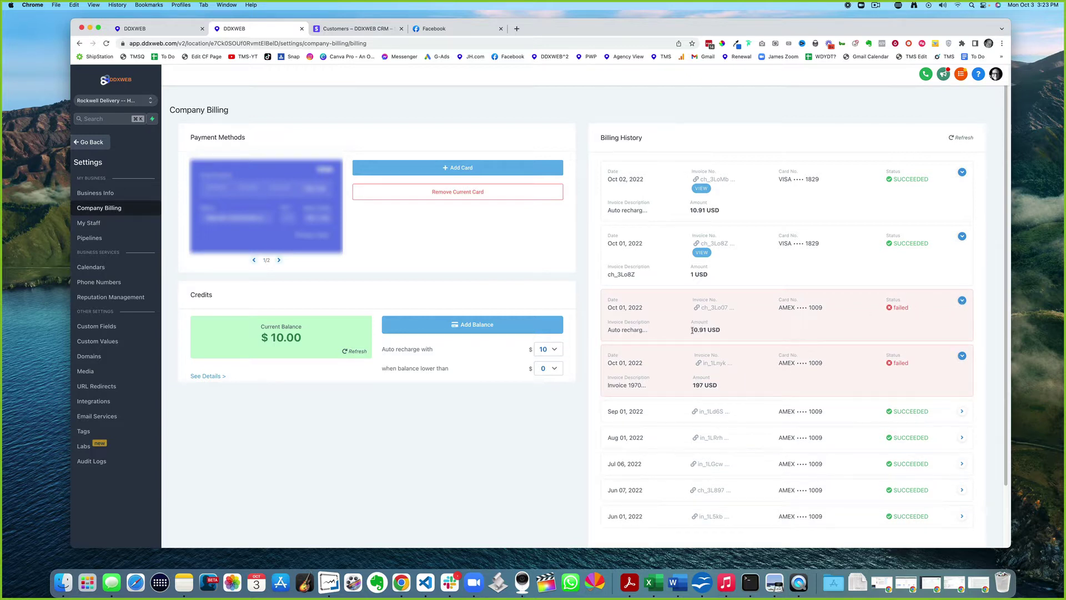
drag(691, 330, 723, 330)
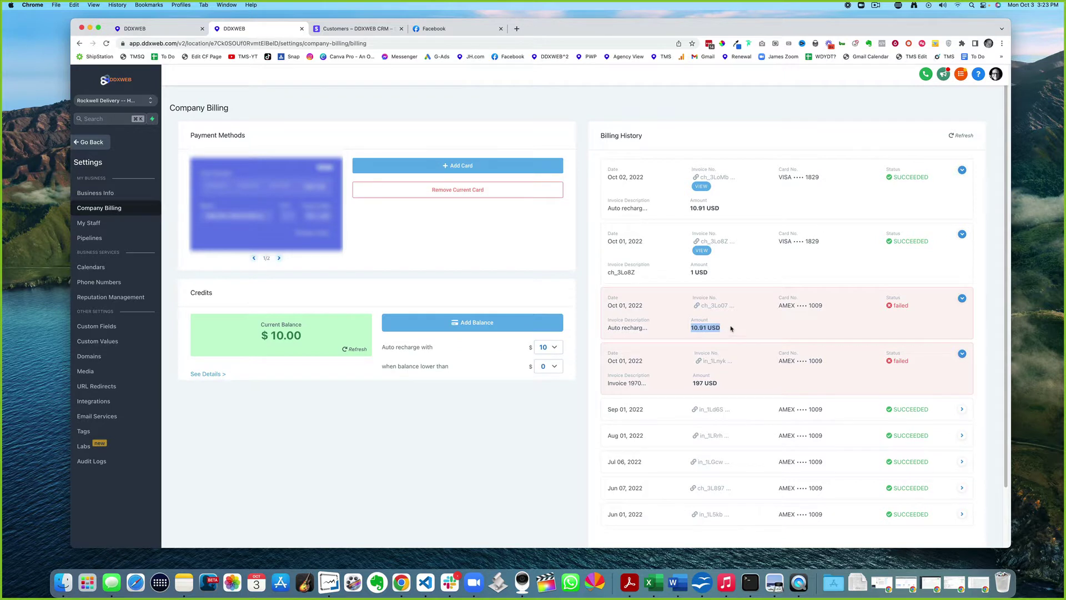
drag(690, 386, 715, 383)
click(279, 259)
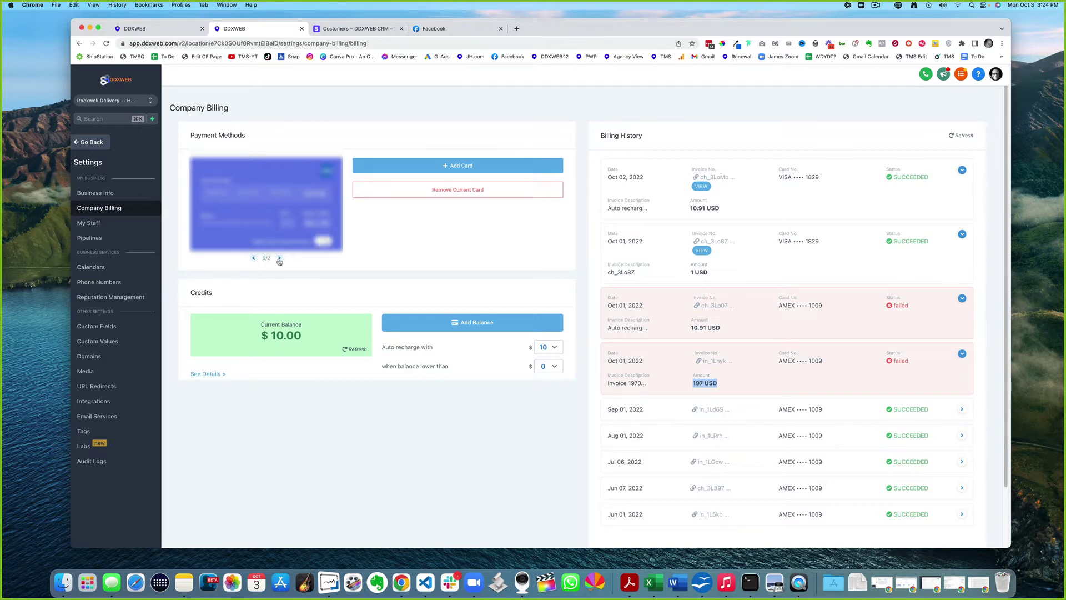
- Return to the first saved card and re-check the 197 USD and 10.91 USD charge amounts
click(254, 259)
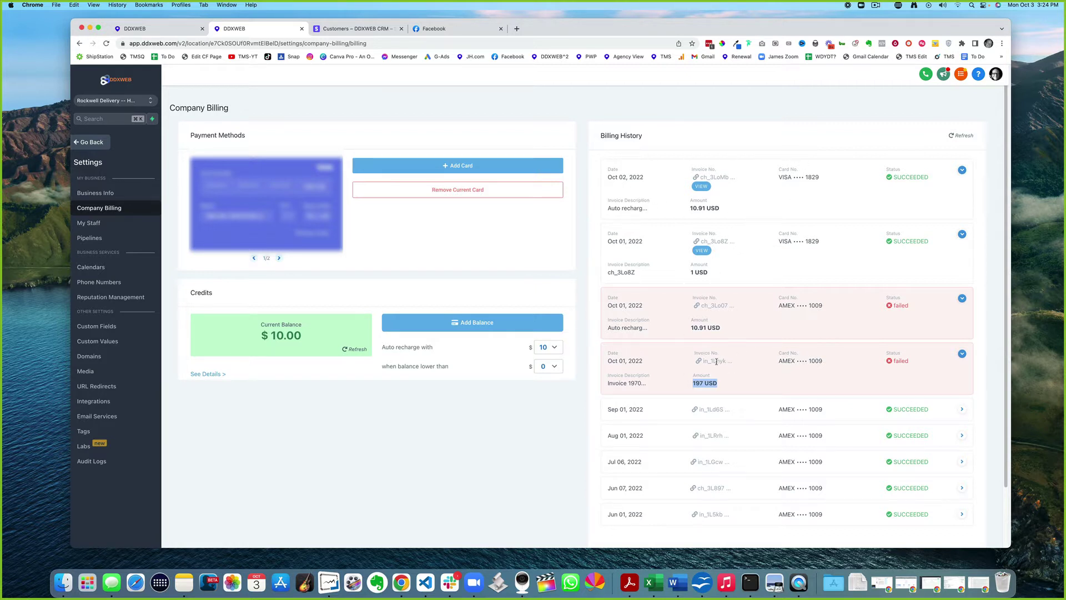
click(695, 381)
drag(694, 382, 718, 385)
drag(621, 209, 756, 210)
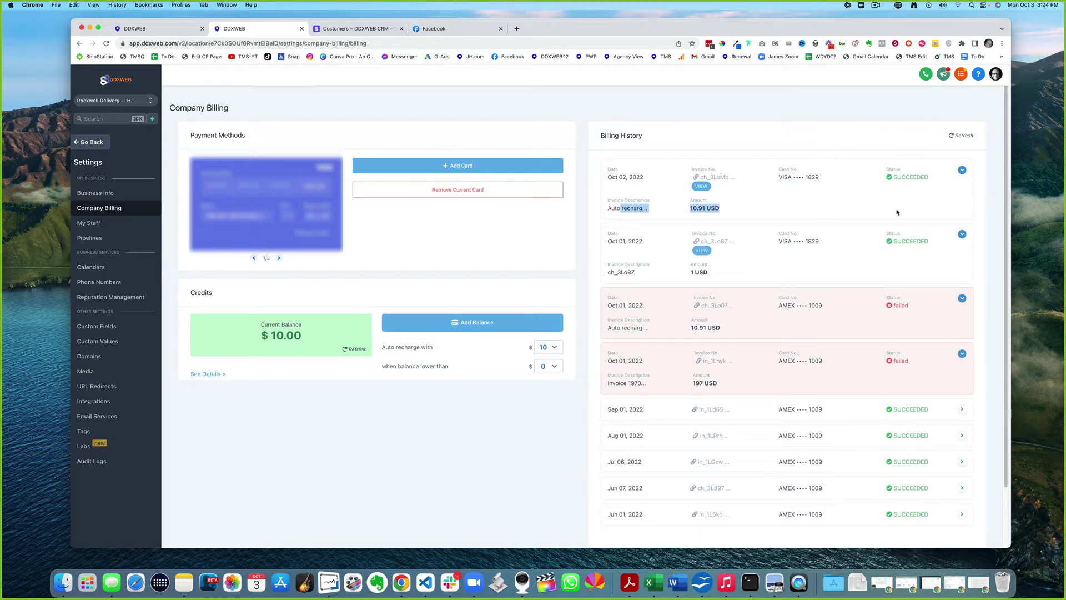
click(891, 178)
- Check the 1 USD SUCCEEDED charge and failed Oct 01 197 USD invoice, then refresh the billing history
drag(690, 272, 704, 273)
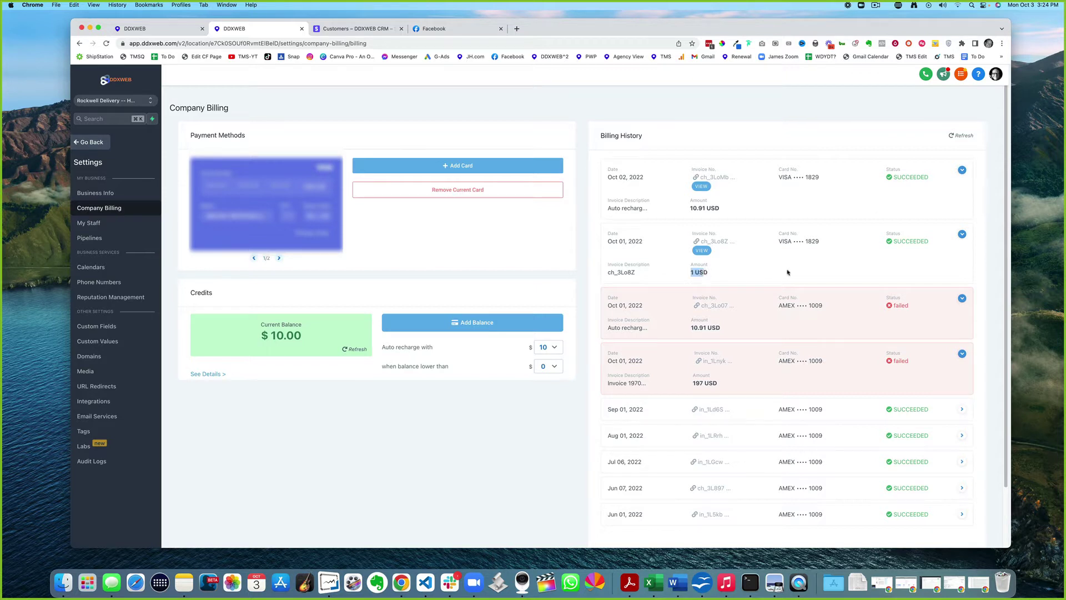
drag(892, 243, 916, 242)
drag(692, 384, 717, 384)
drag(611, 361, 638, 361)
click(960, 136)
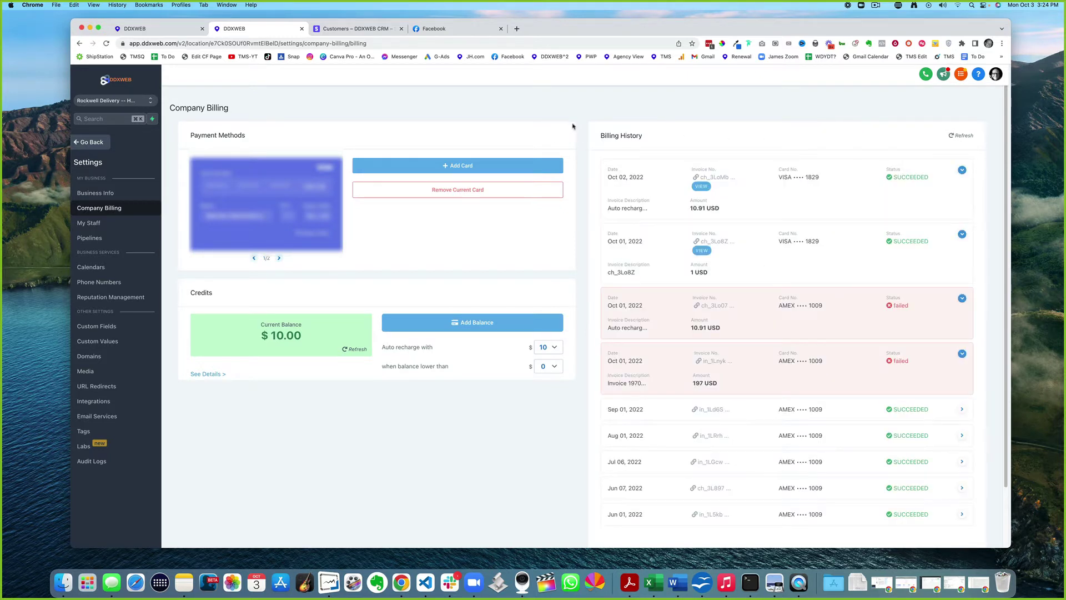
- Switch to the customer's Stripe page and open the past-due Basic - Monthly $197.00/month subscription
click(362, 29)
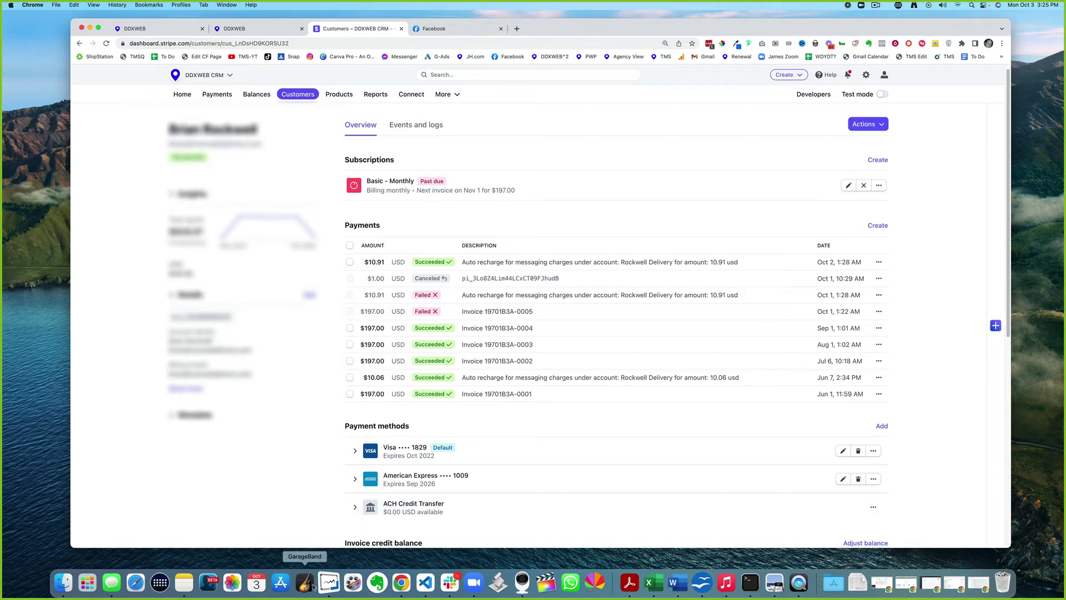
click(473, 583)
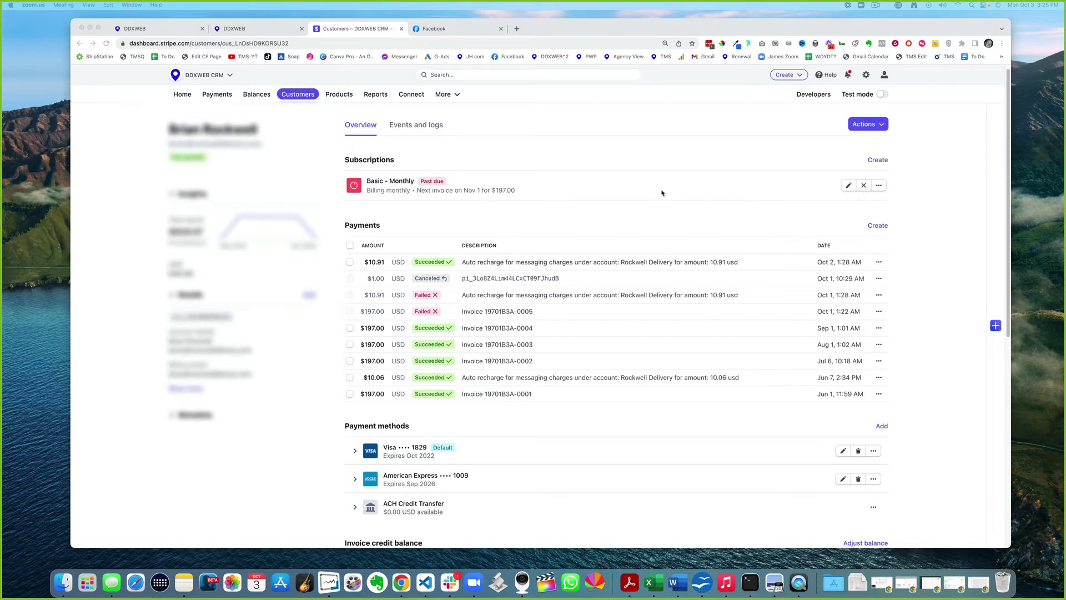
click(431, 186)
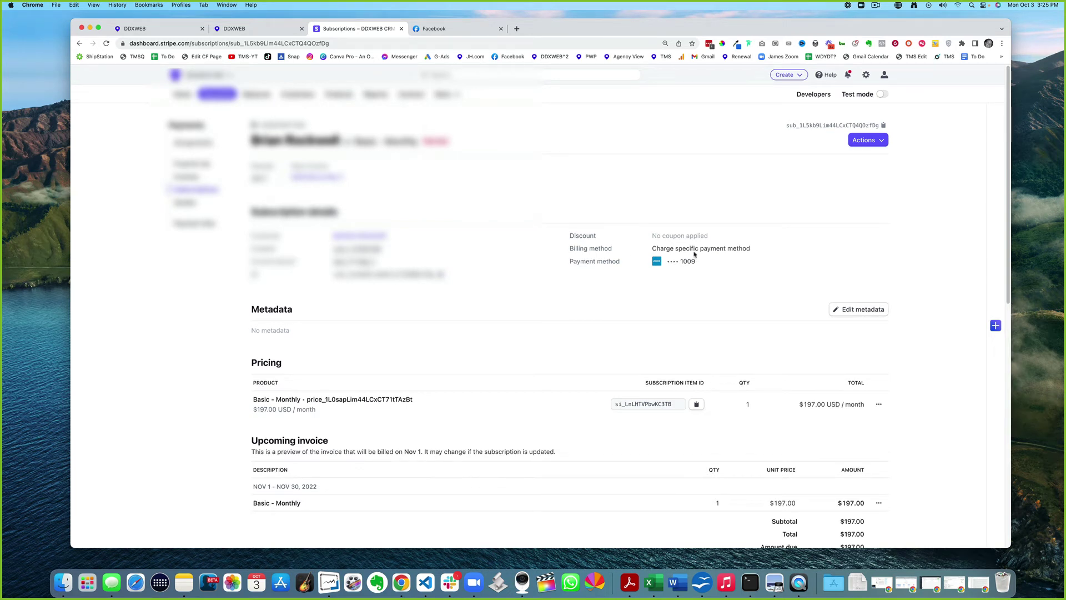
- Glance at the subscription actions, then find the $197.00 Oct 1 invoice marked Retrying in Invoices
click(879, 145)
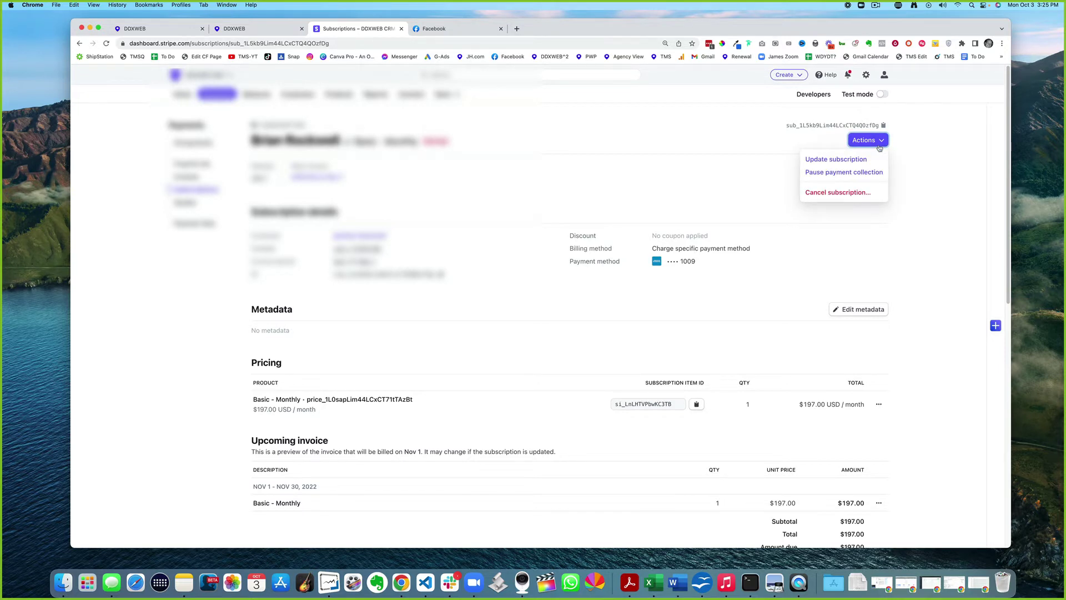
click(735, 200)
scroll(733, 202, down, 3)
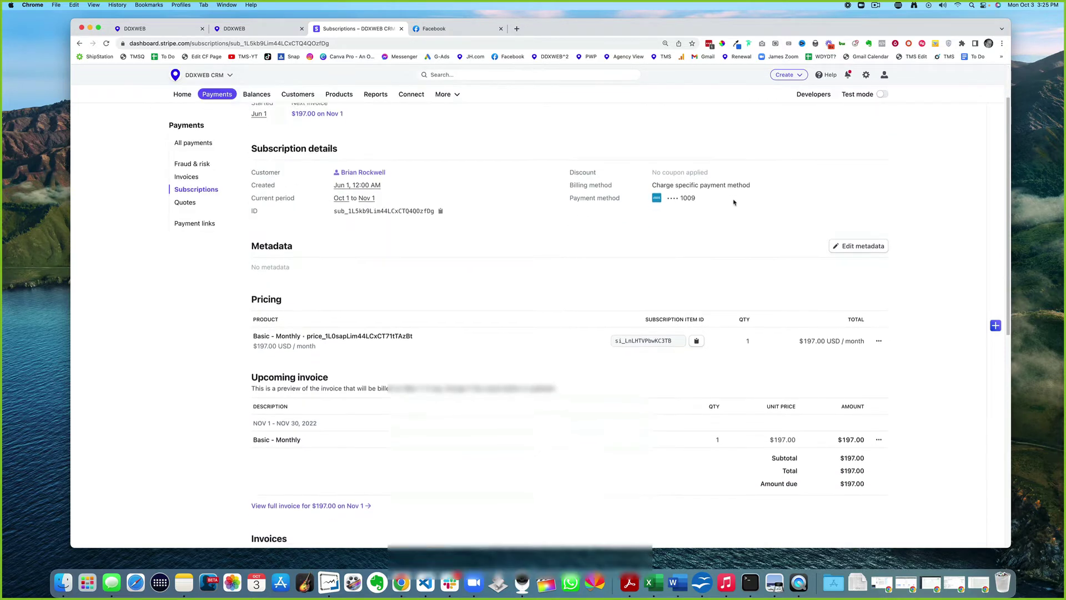
scroll(734, 203, down, 1)
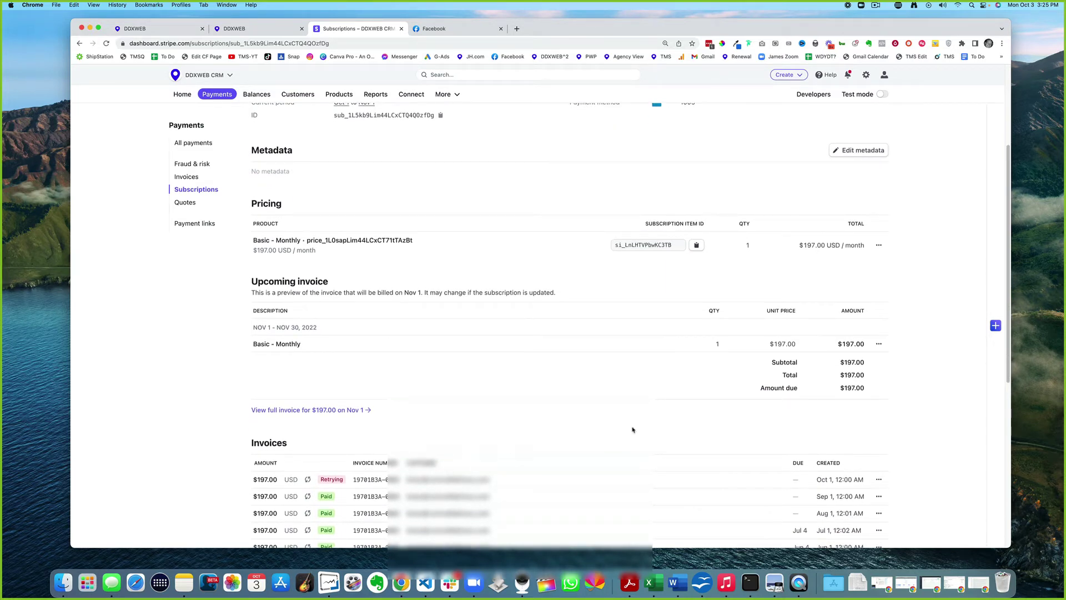
mouse_move(334, 485)
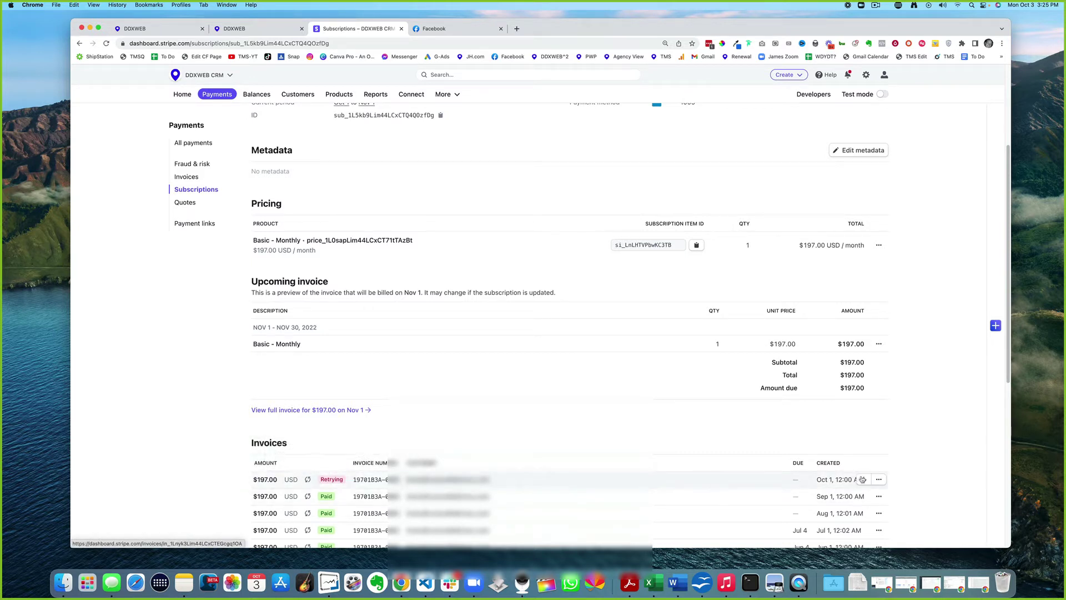
- From the retrying invoice's actions menu, go to the customer's overview page
click(879, 480)
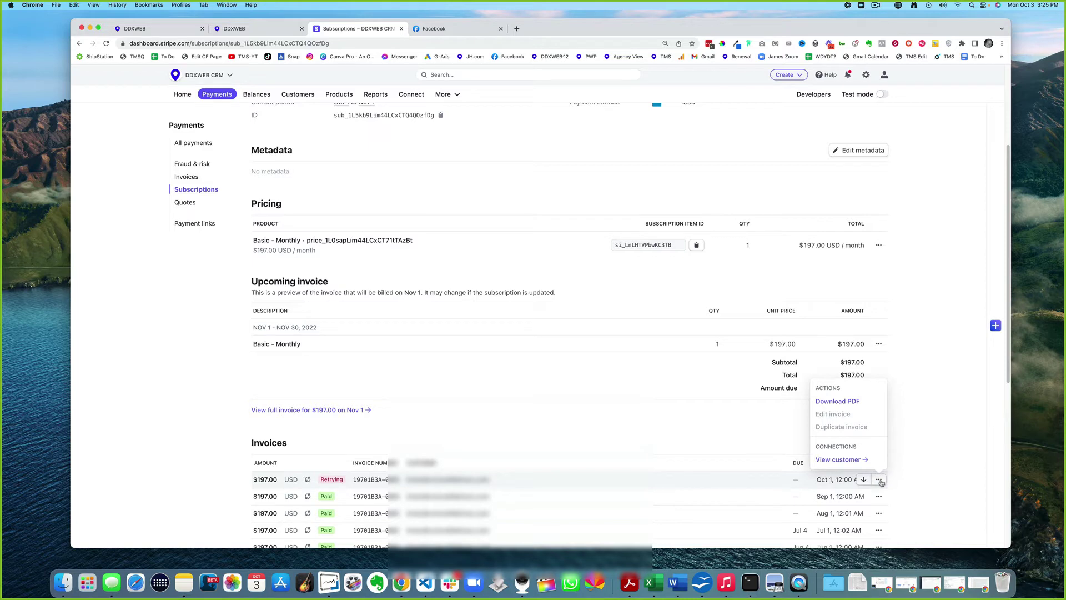
scroll(877, 464, up, 1)
scroll(855, 464, down, 1)
scroll(854, 465, down, 1)
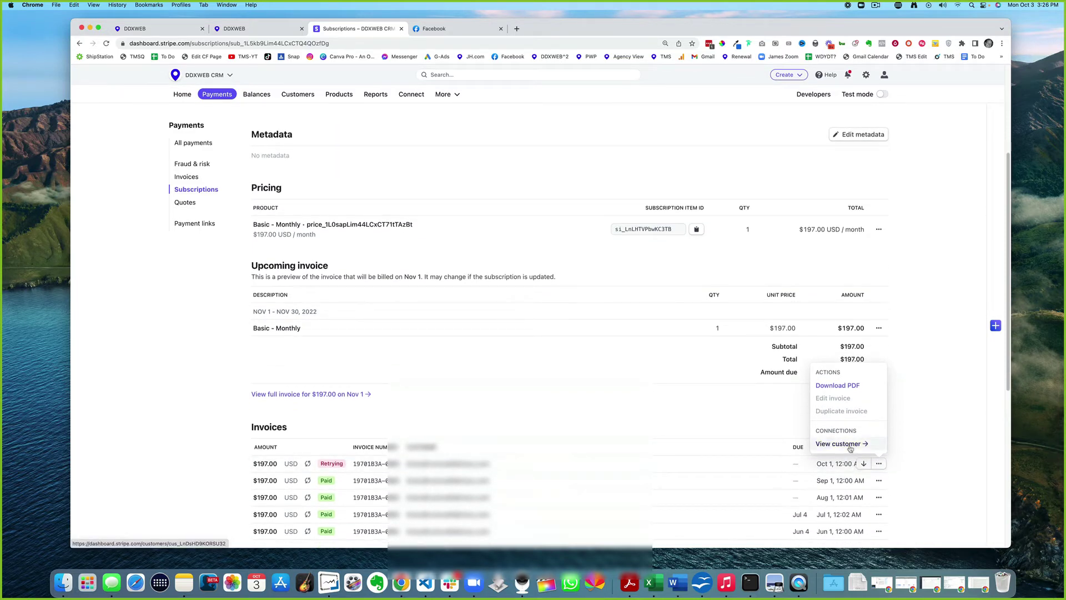
click(850, 444)
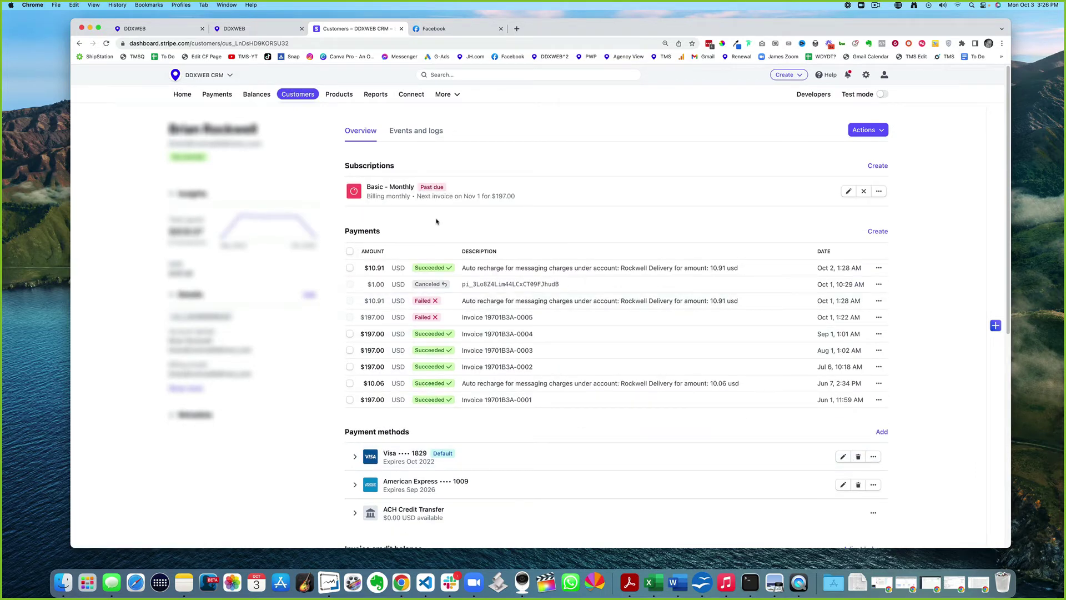
- Briefly open the Basic - Monthly subscription editor, then return to the customer page
click(849, 192)
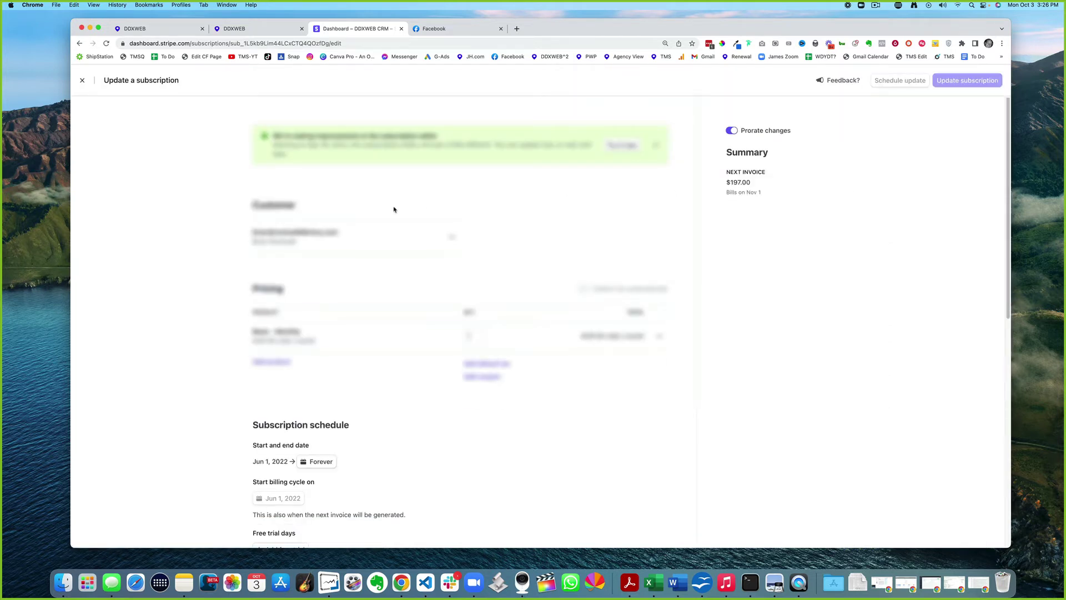
scroll(393, 209, down, 5)
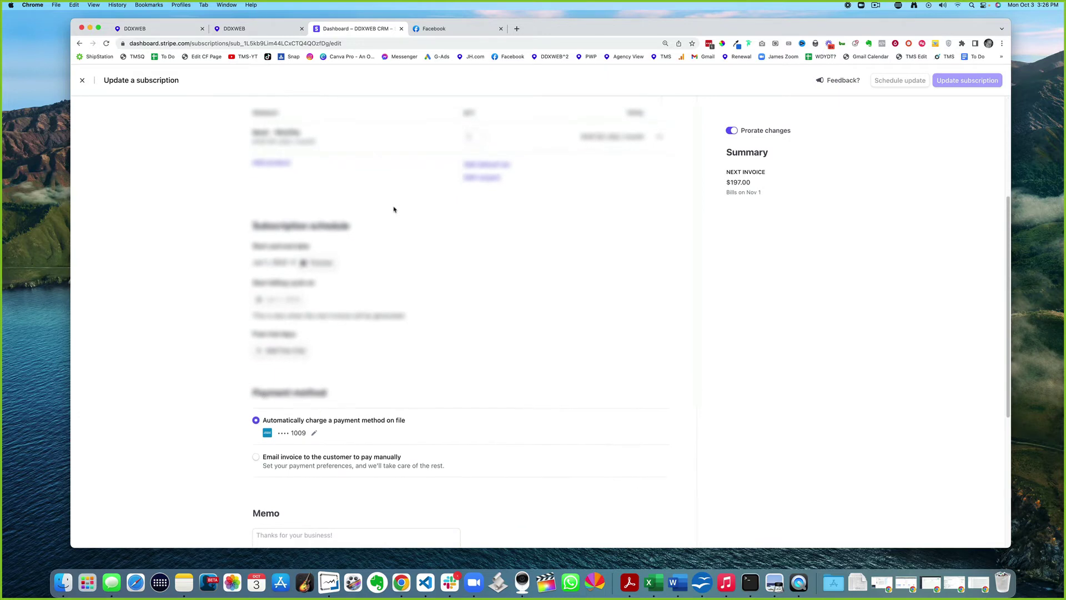
scroll(363, 189, up, 5)
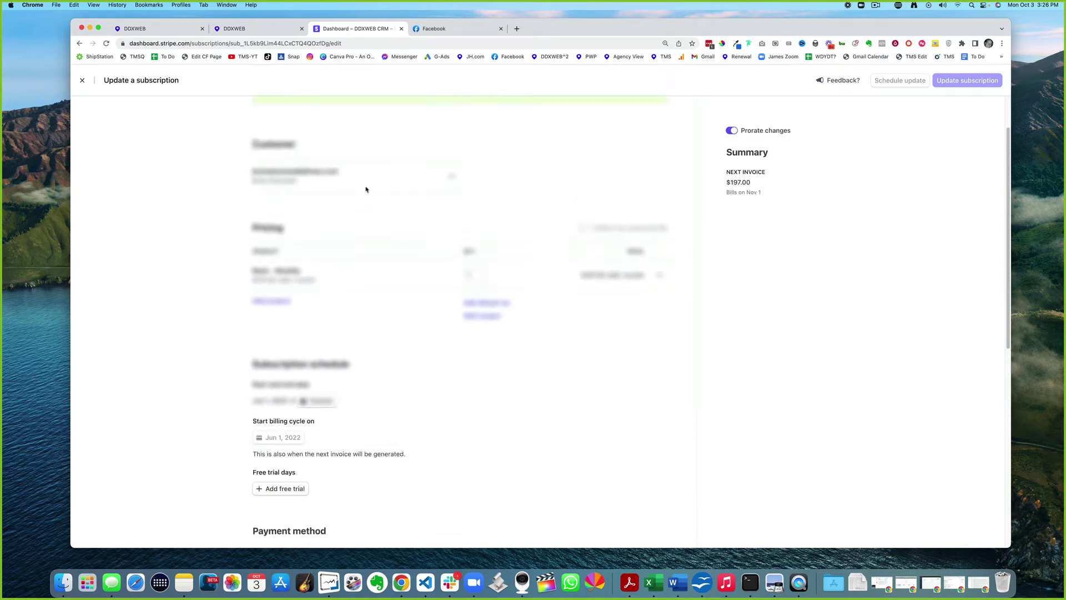
click(81, 44)
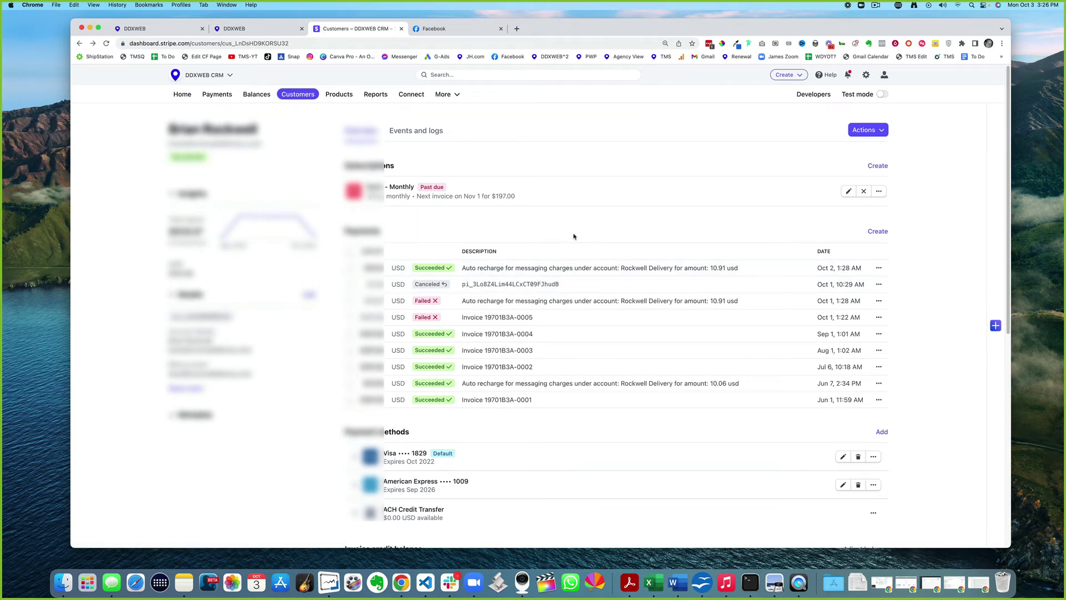
- Reopen the subscription editor and bring up the card choice for the card ending 1009
click(879, 191)
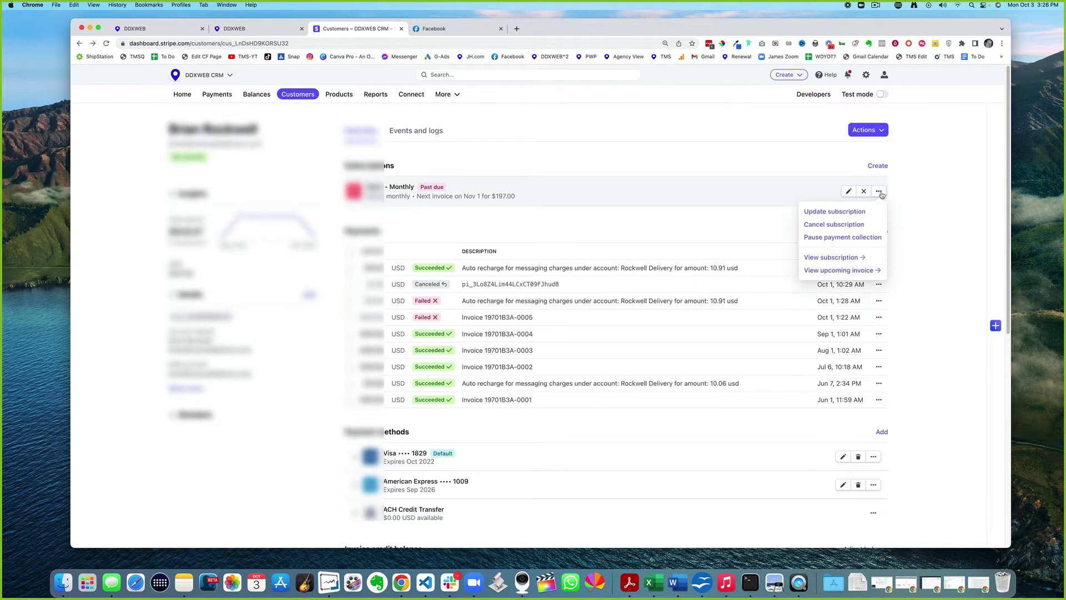
click(828, 215)
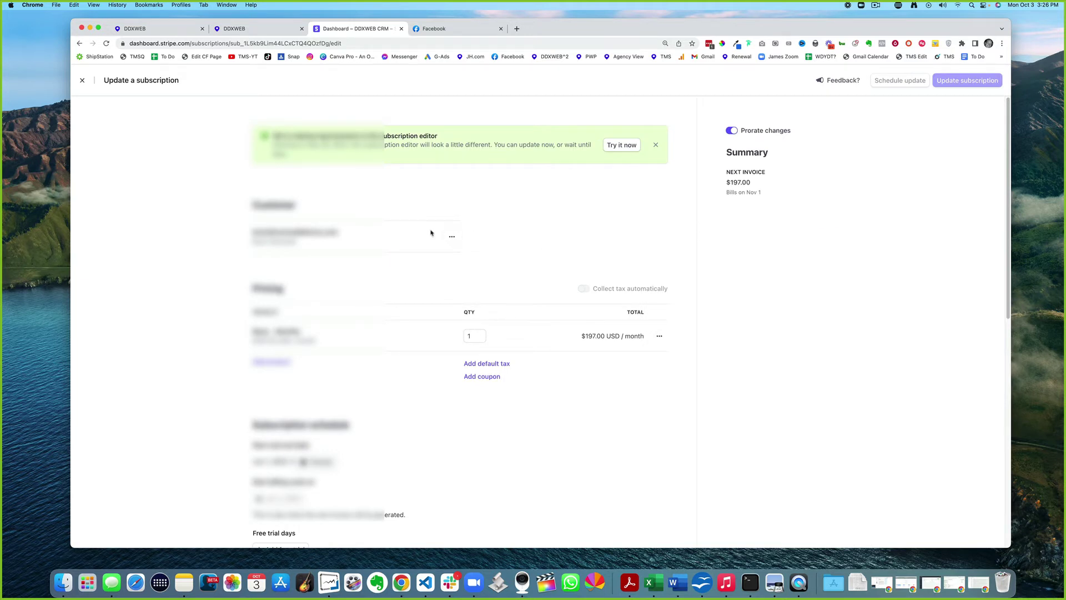
scroll(430, 233, down, 5)
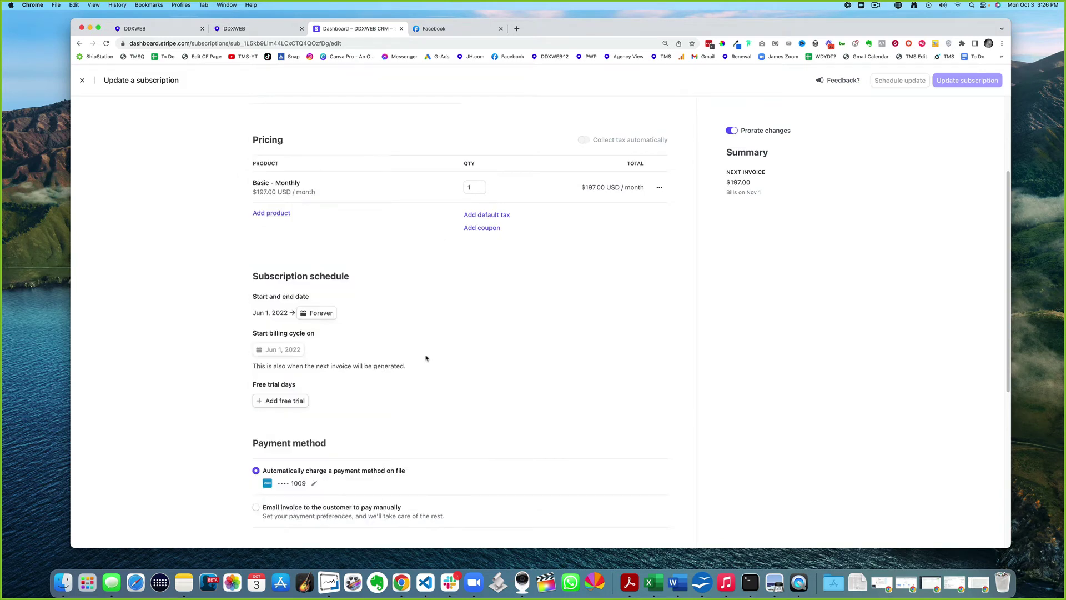
scroll(320, 474, down, 1)
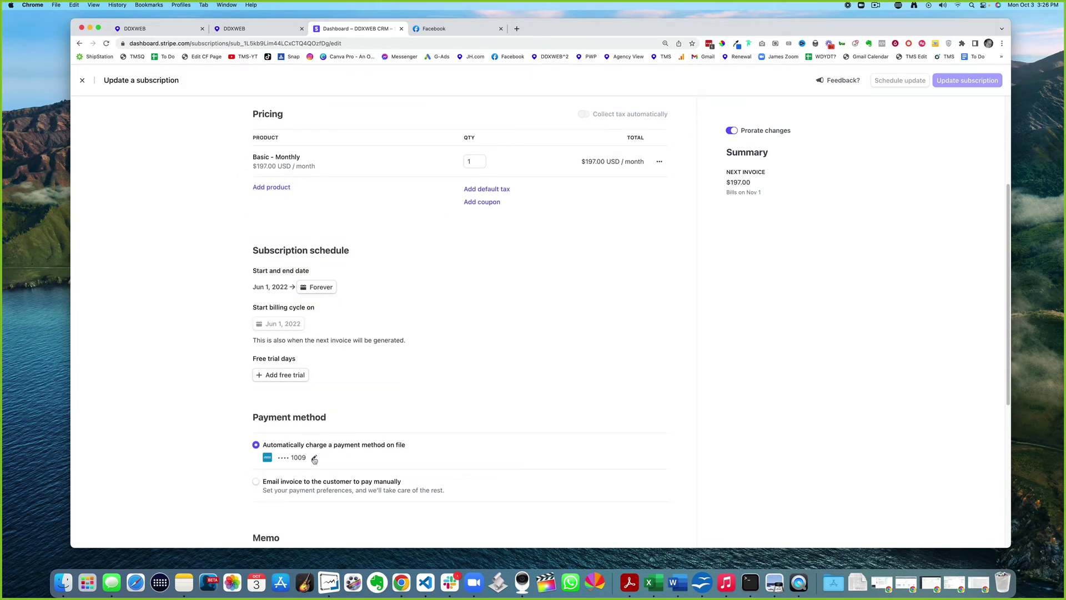
click(314, 458)
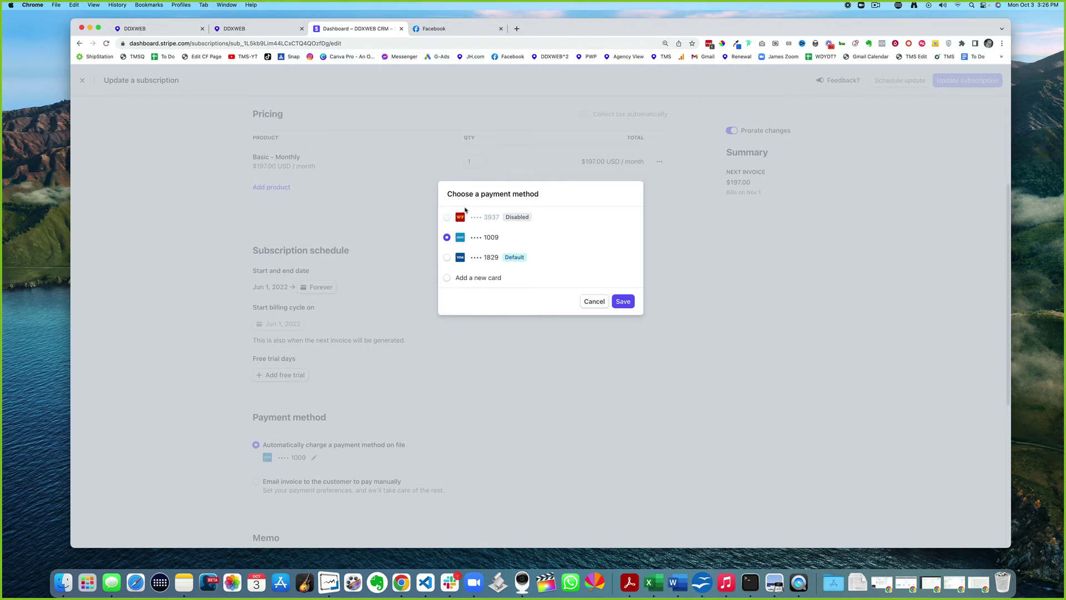
click(447, 257)
click(623, 303)
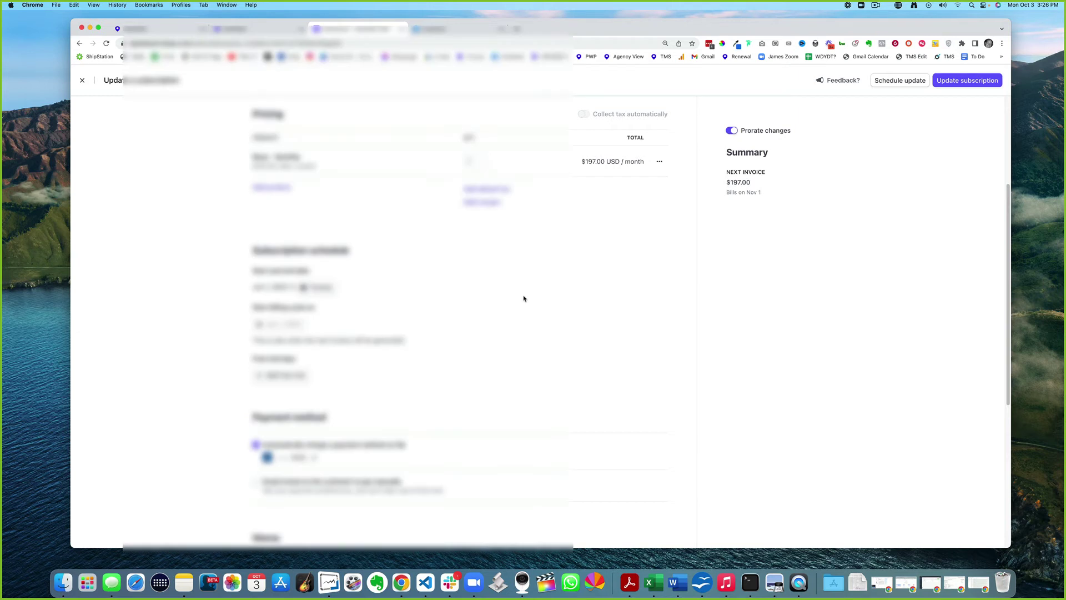
scroll(523, 300, down, 5)
scroll(611, 297, up, 4)
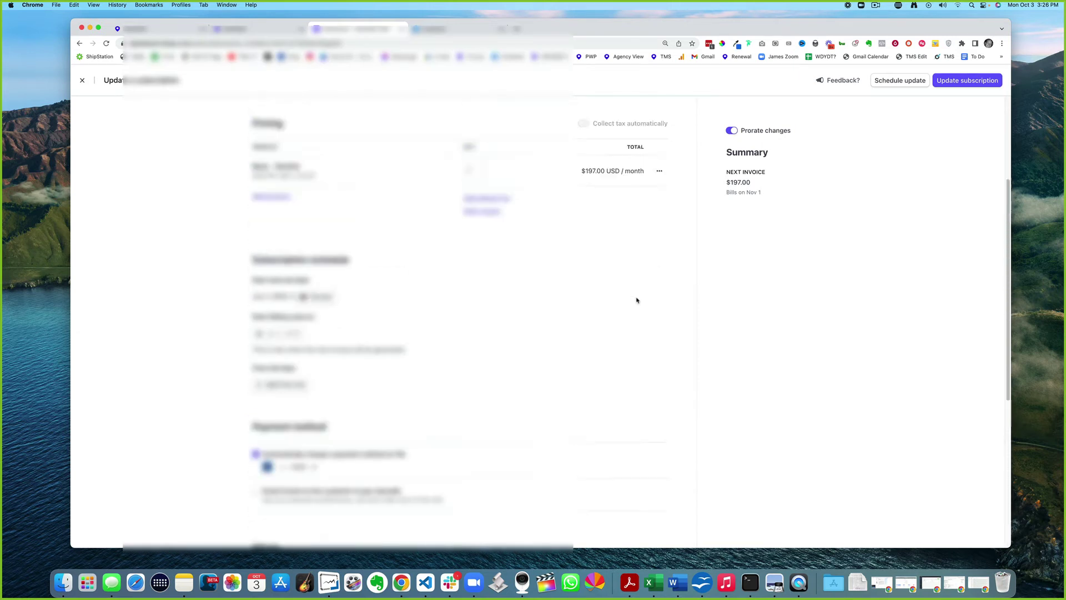
scroll(636, 300, up, 4)
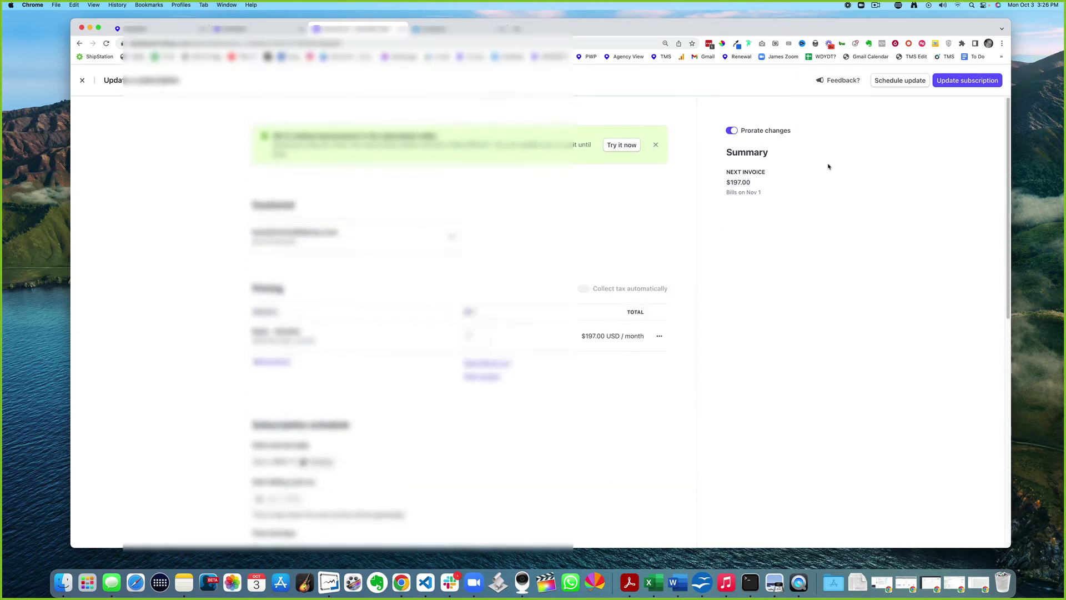
- Submit the card change with password confirmation, then open the retrying Oct 1 $197.00 invoice
click(962, 82)
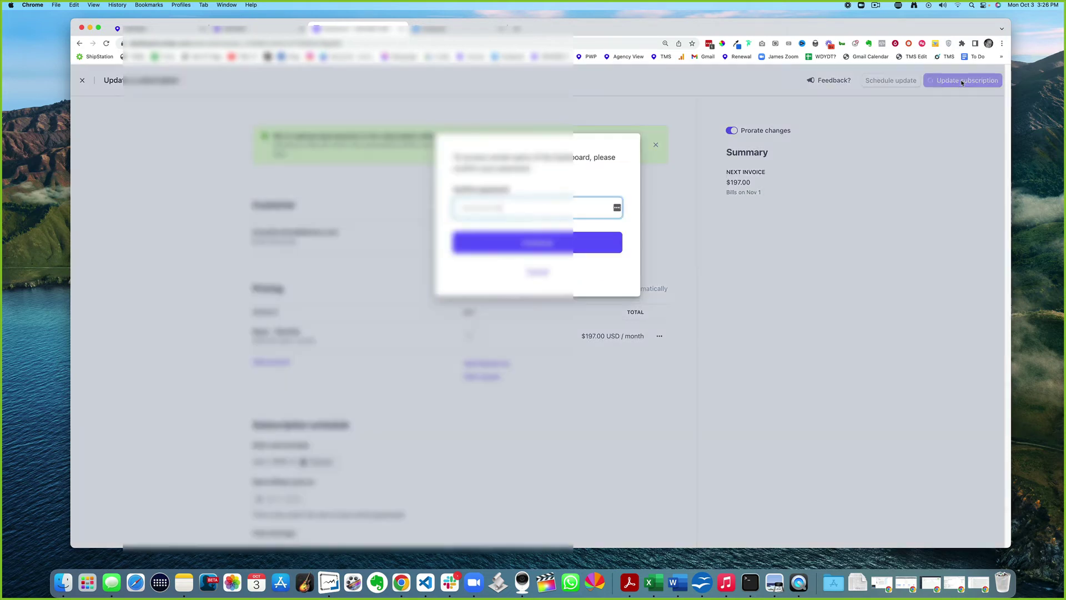
click(532, 245)
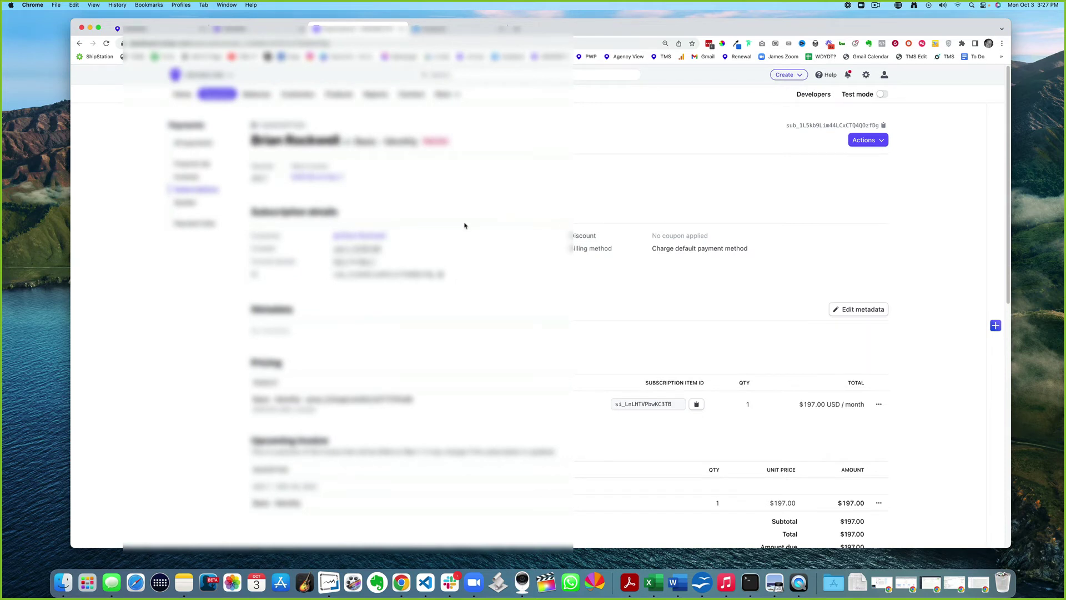
scroll(465, 225, down, 5)
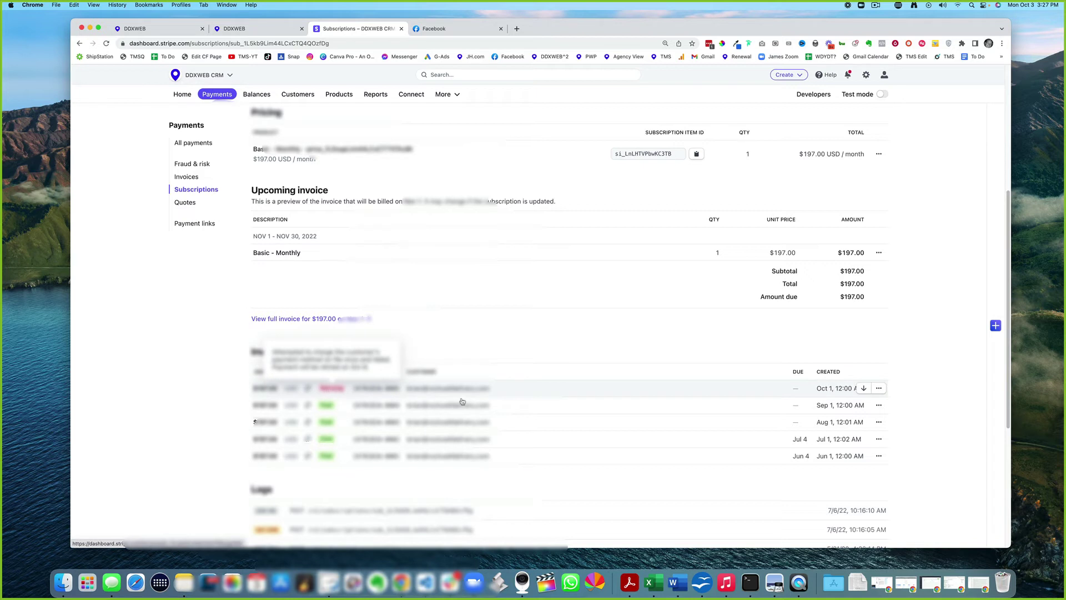
scroll(613, 396, down, 3)
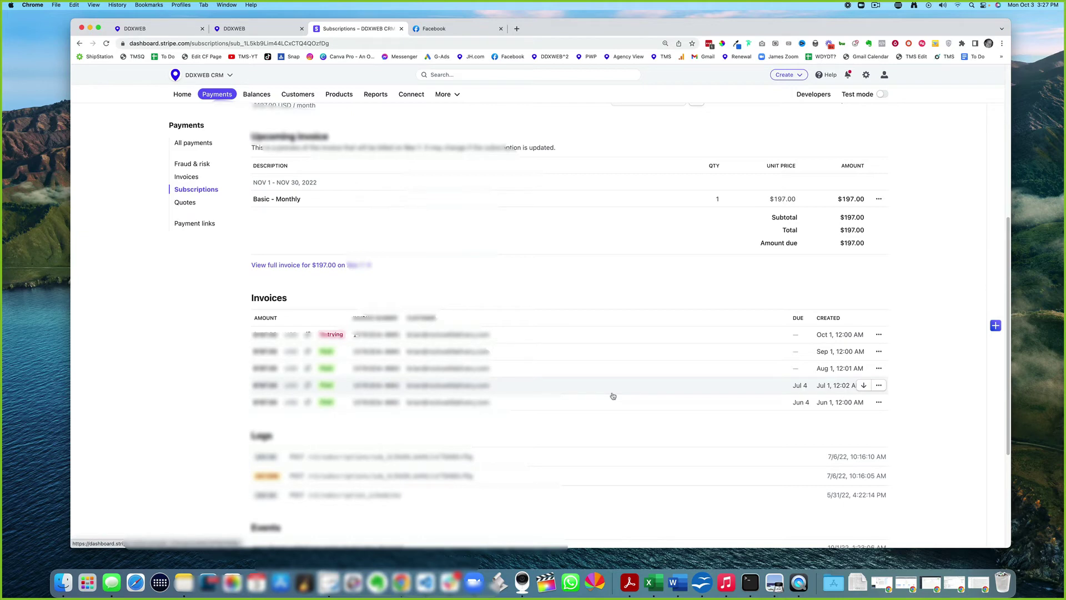
scroll(572, 337, down, 4)
scroll(572, 337, down, 3)
scroll(572, 336, down, 4)
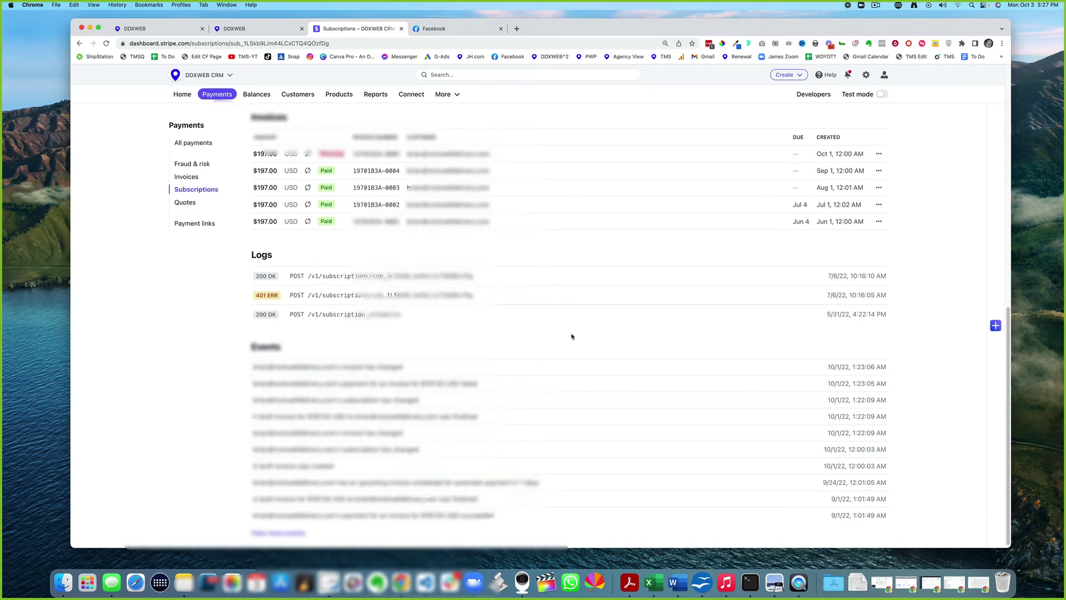
scroll(572, 337, up, 15)
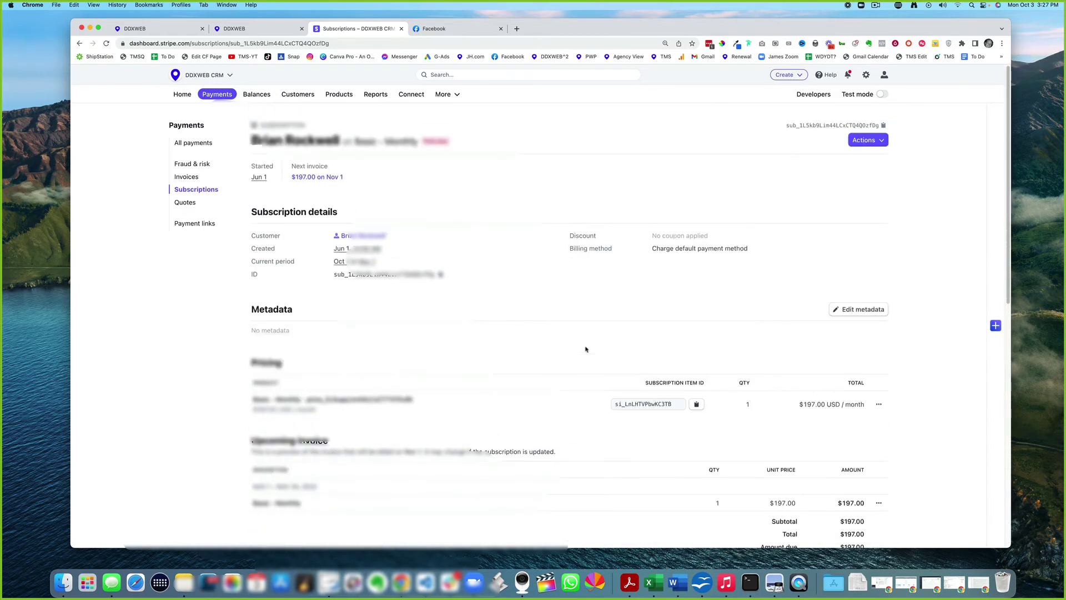
scroll(575, 345, down, 12)
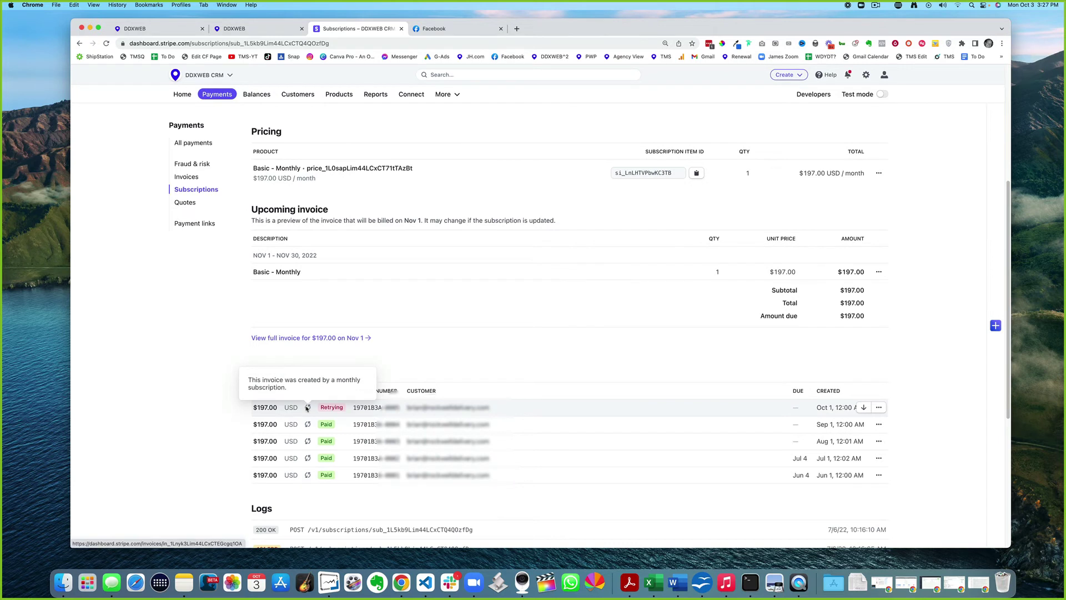
click(308, 408)
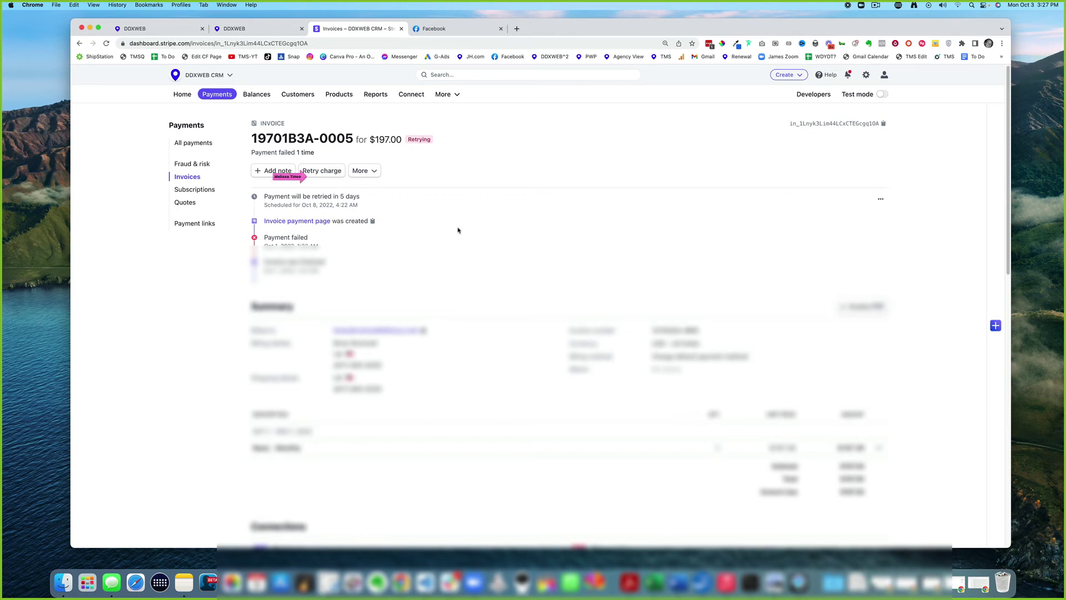
- Retry the $197.00 invoice on the card ending 1829 so it is Paid, then go back to the customer
click(331, 176)
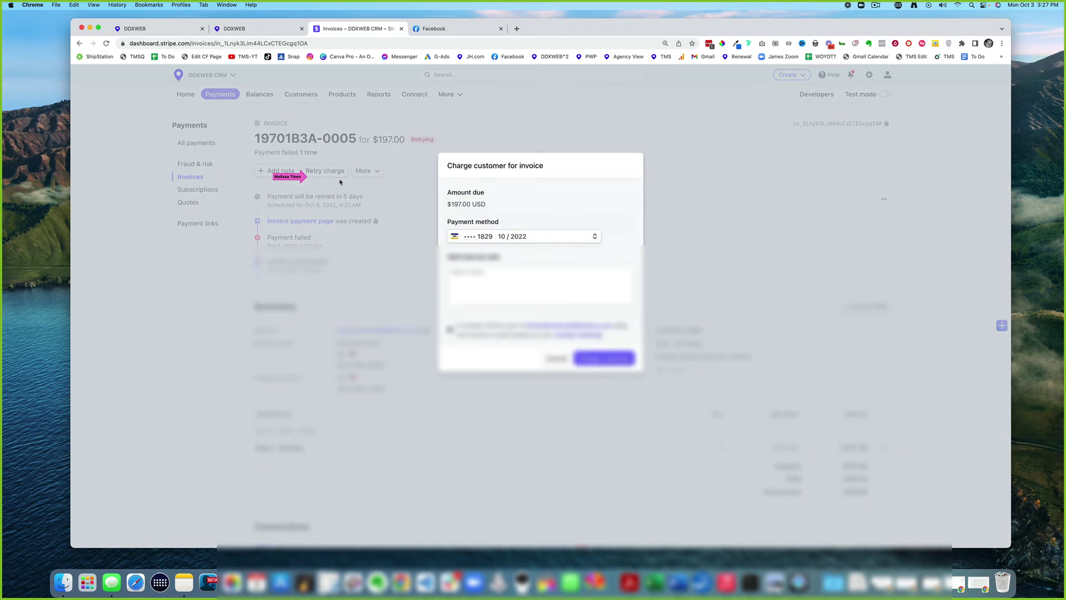
click(535, 239)
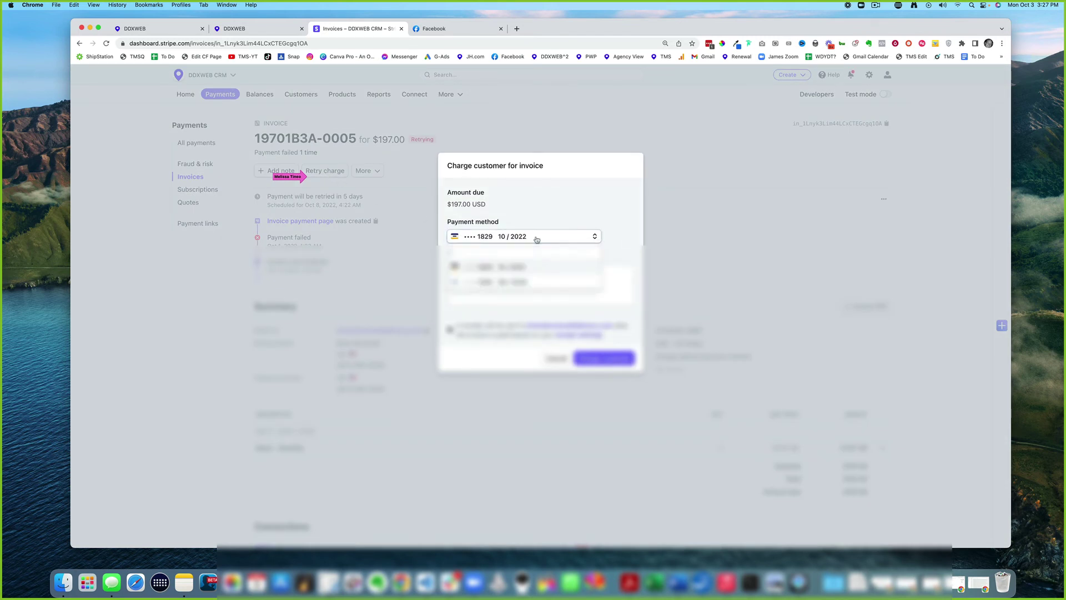
click(484, 270)
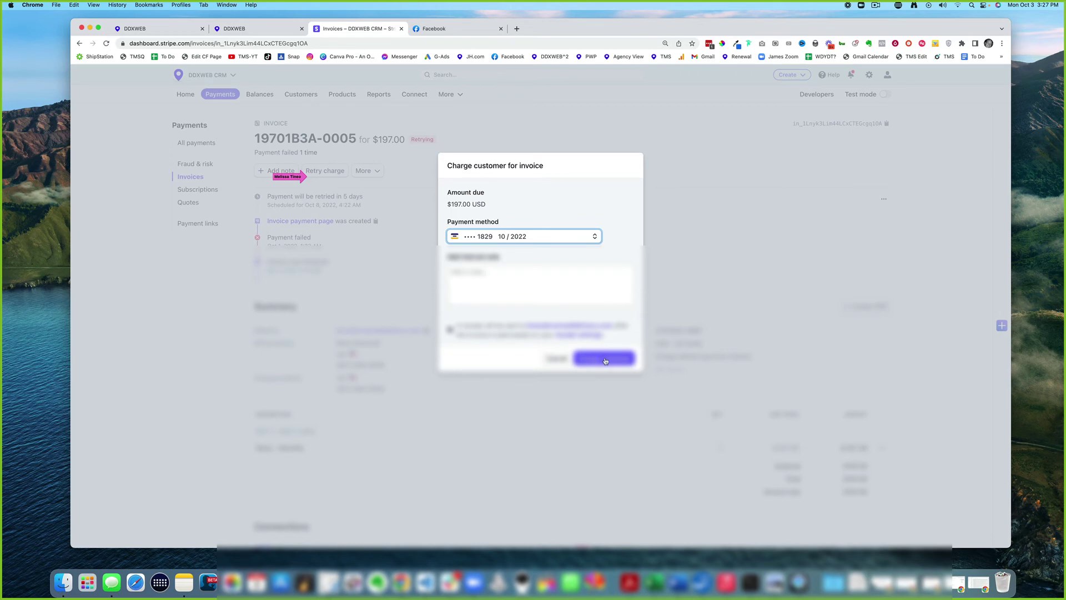
click(605, 360)
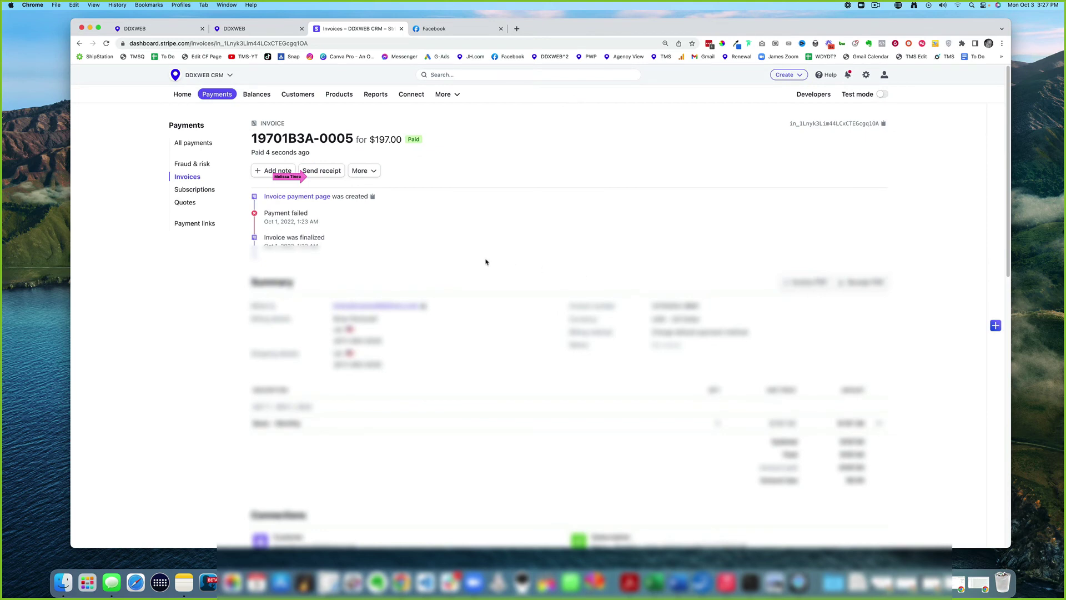
key(super+bracketleft)
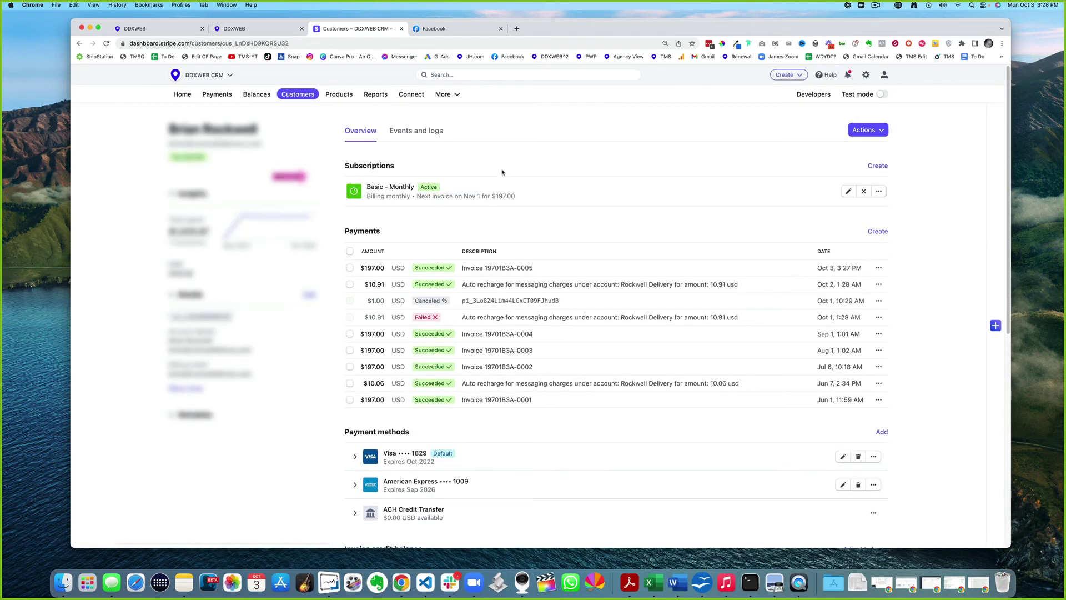
- Confirm the Oct 3 $197.00 payment succeeded and all five invoices are Paid, then move to DDXWEB
scroll(502, 280, down, 5)
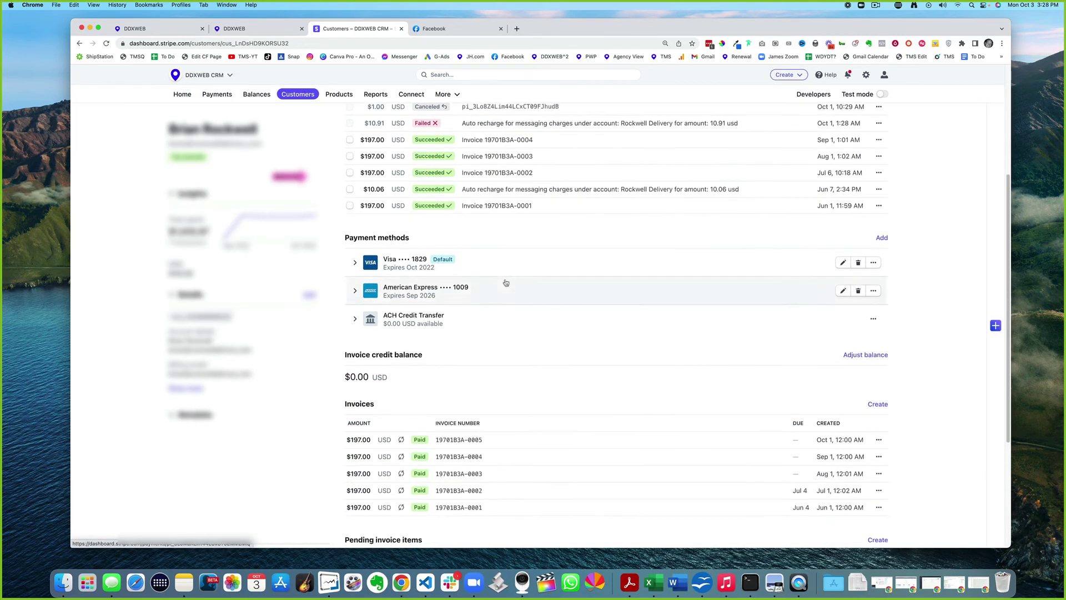
scroll(506, 283, down, 1)
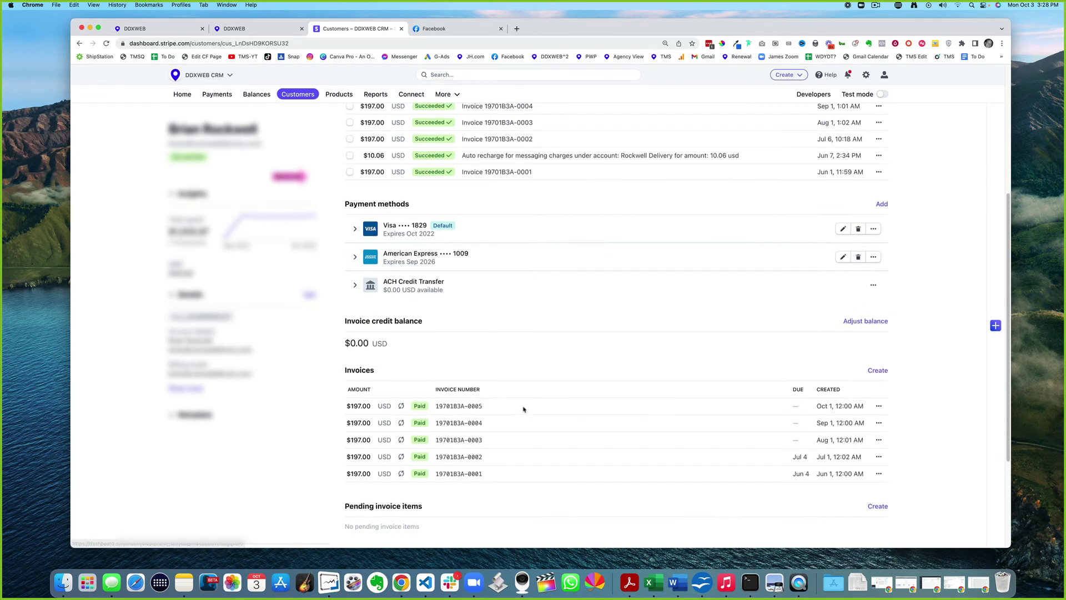
scroll(523, 409, up, 5)
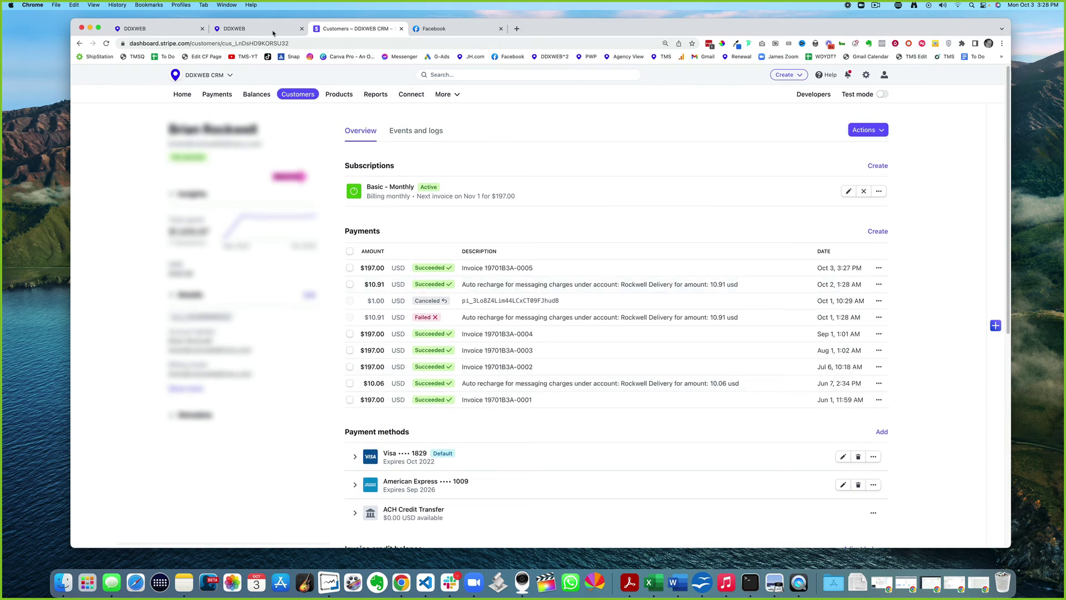
click(253, 29)
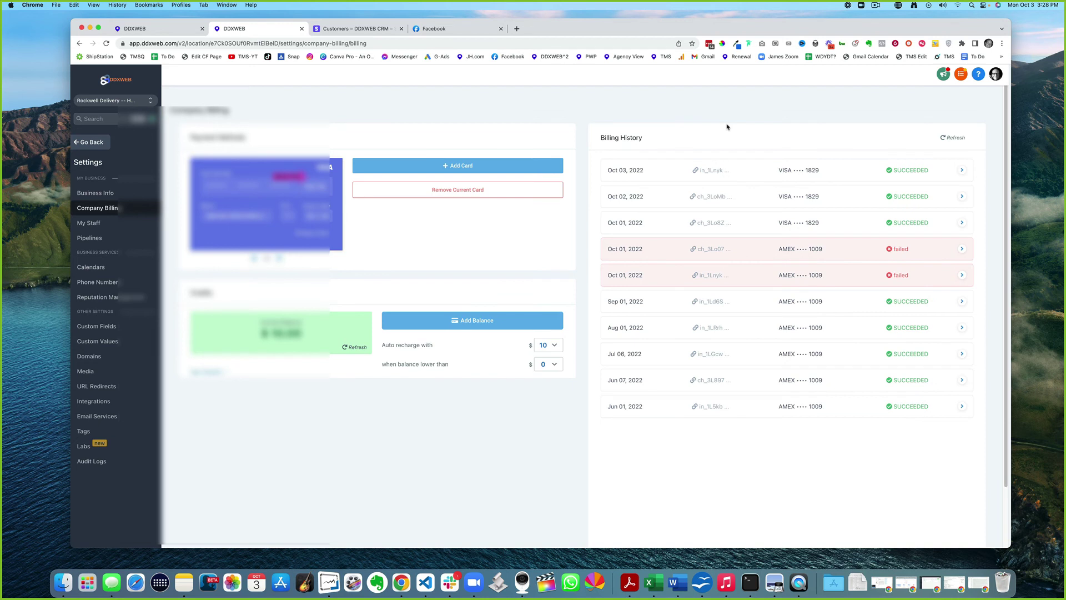
click(962, 173)
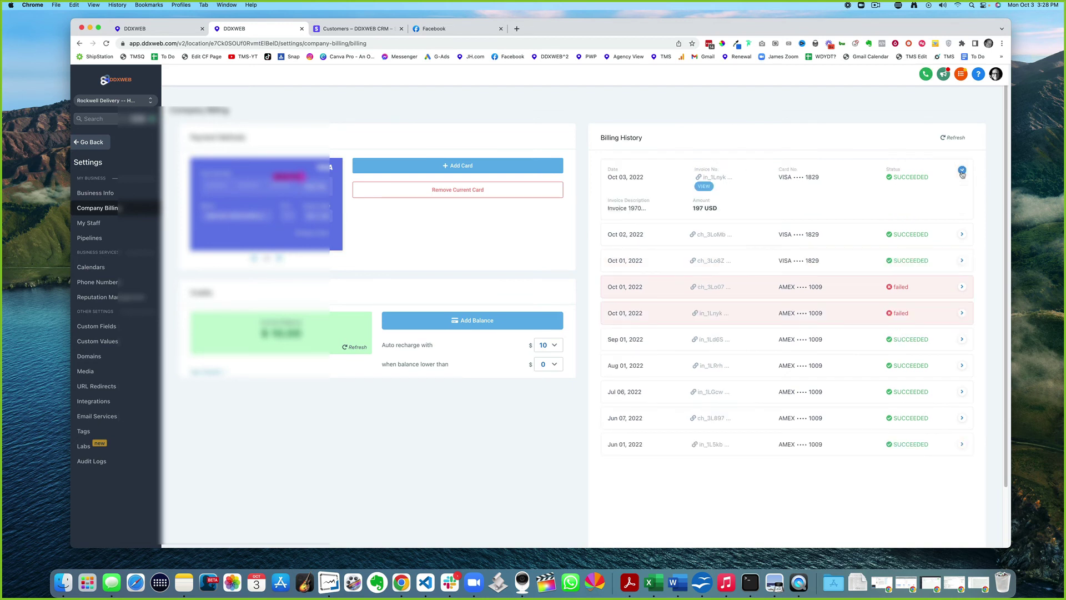